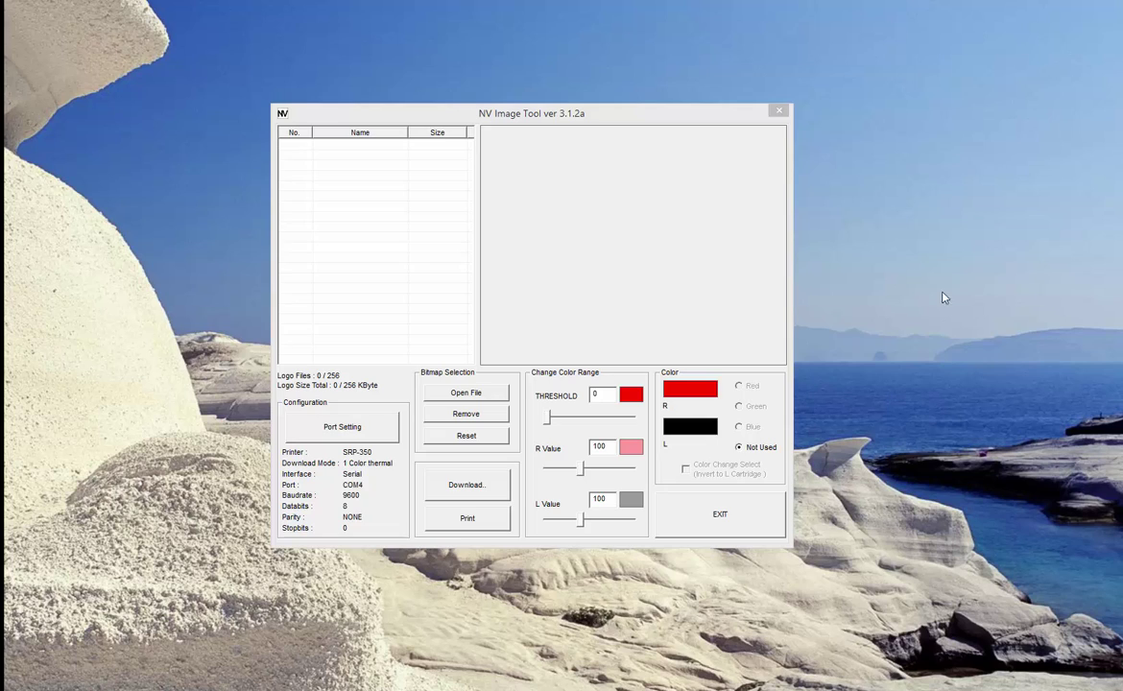
# Add the bitmap logo_sad1.bmp to the logo list and select its entry
pyautogui.click(520, 117)
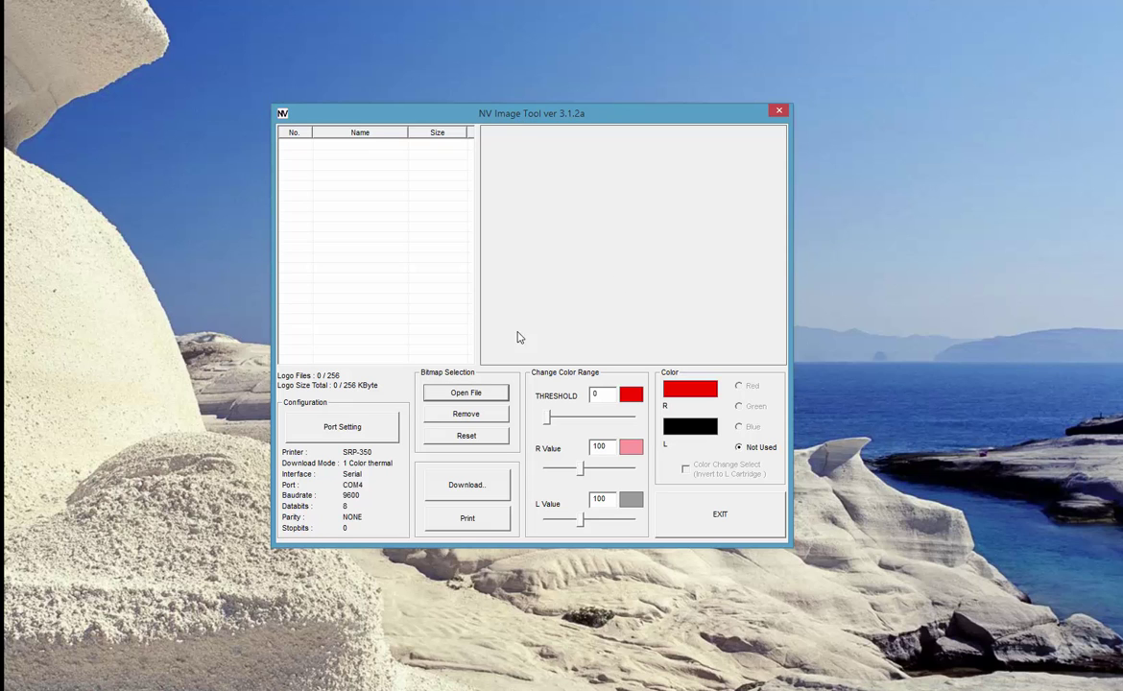
pyautogui.click(466, 393)
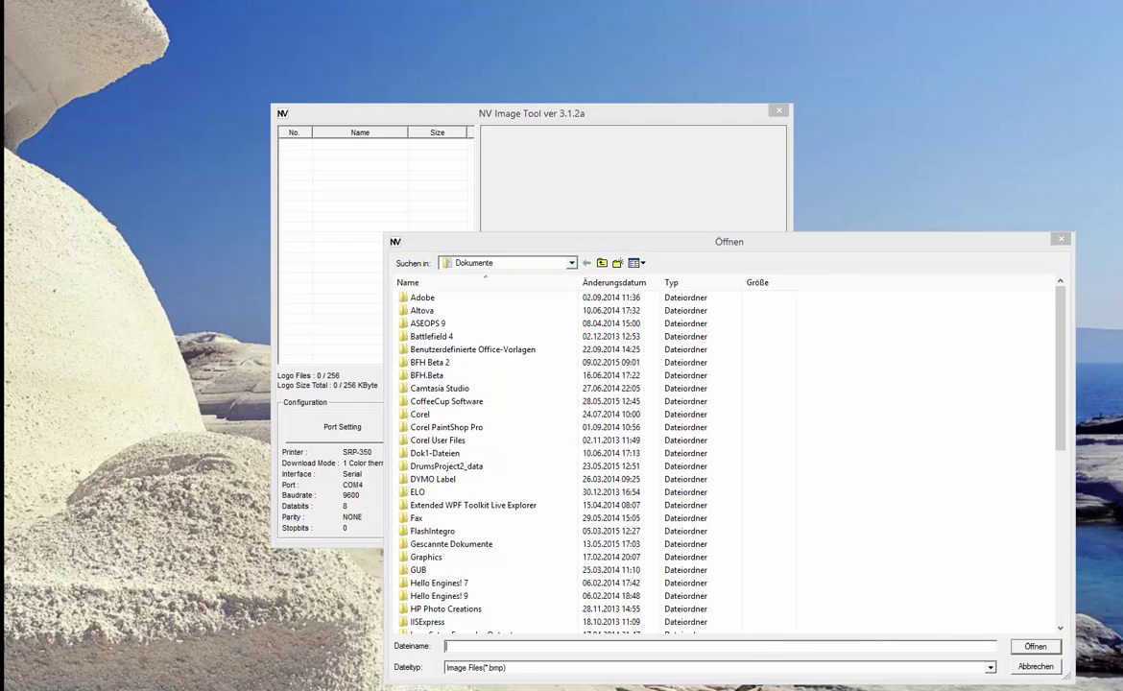
pyautogui.doubleClick(823, 544)
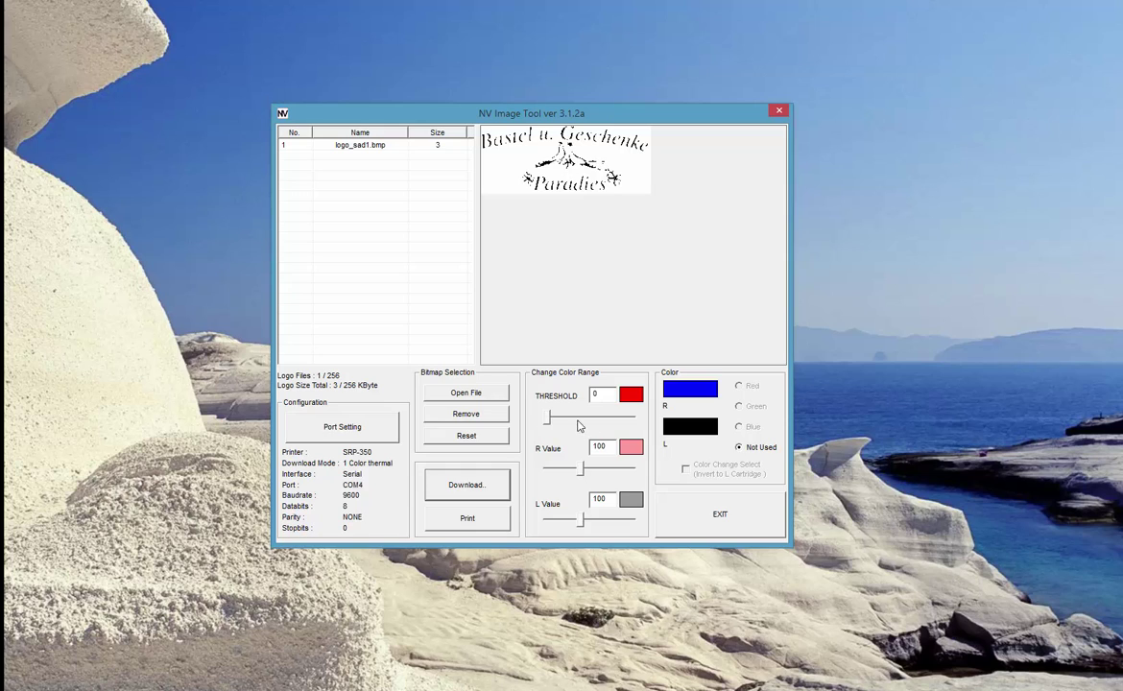
pyautogui.click(371, 148)
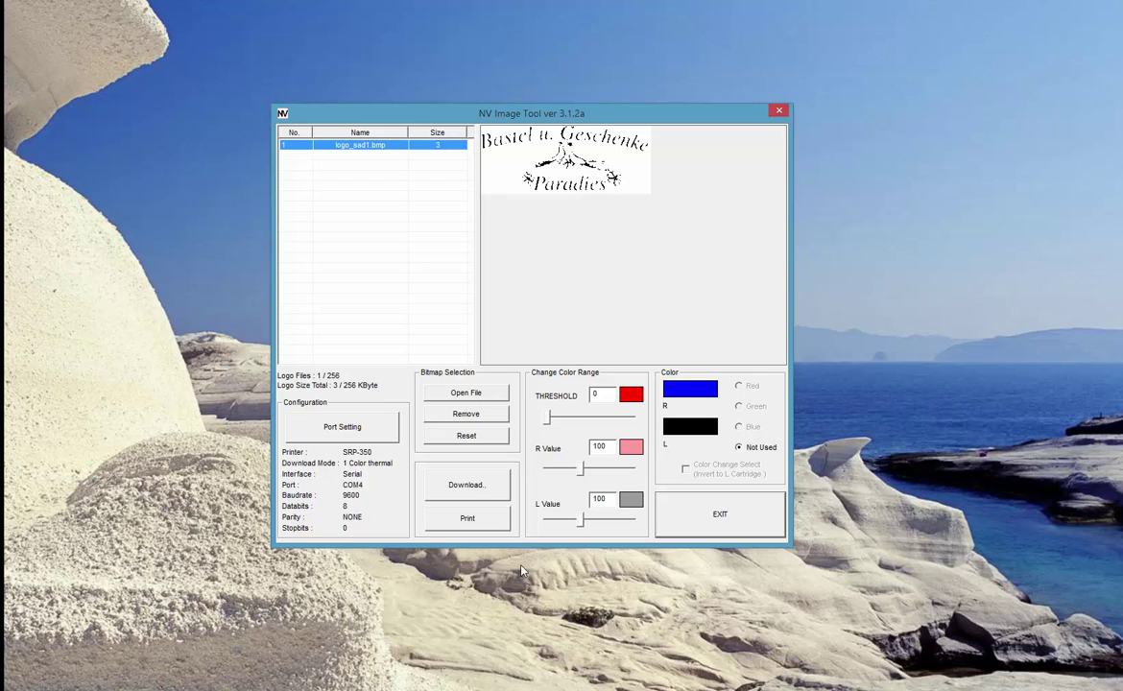
# Download logo_sad1.bmp to the SRP-350 receipt printer and exit the image tool
pyautogui.click(467, 486)
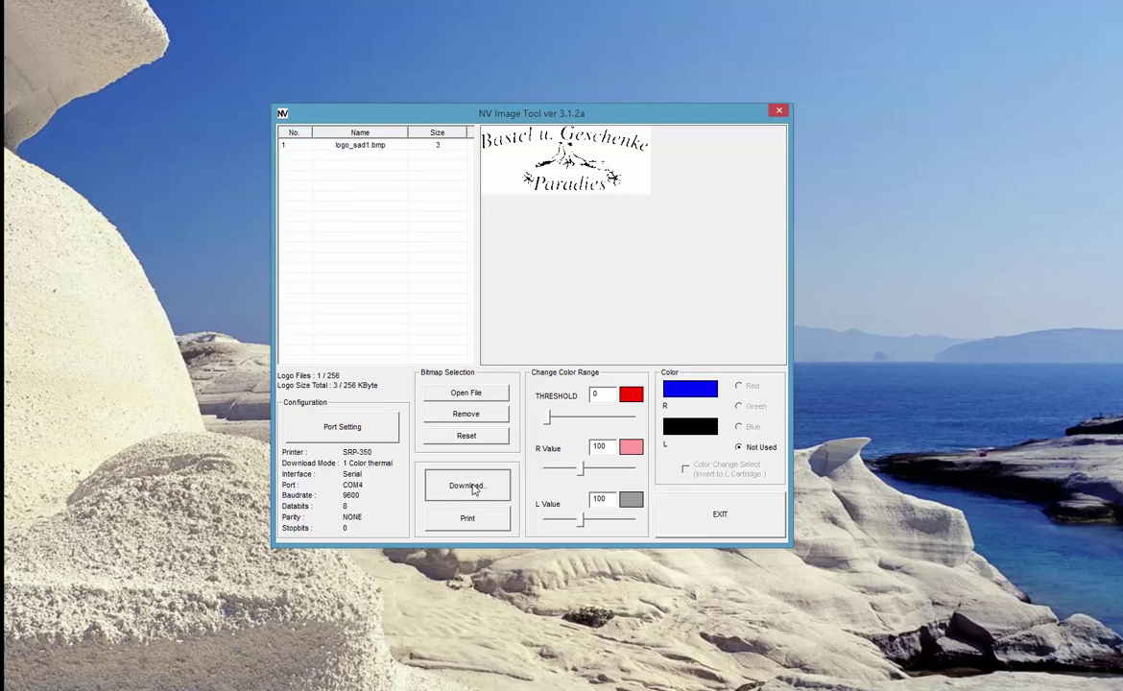
pyautogui.click(468, 362)
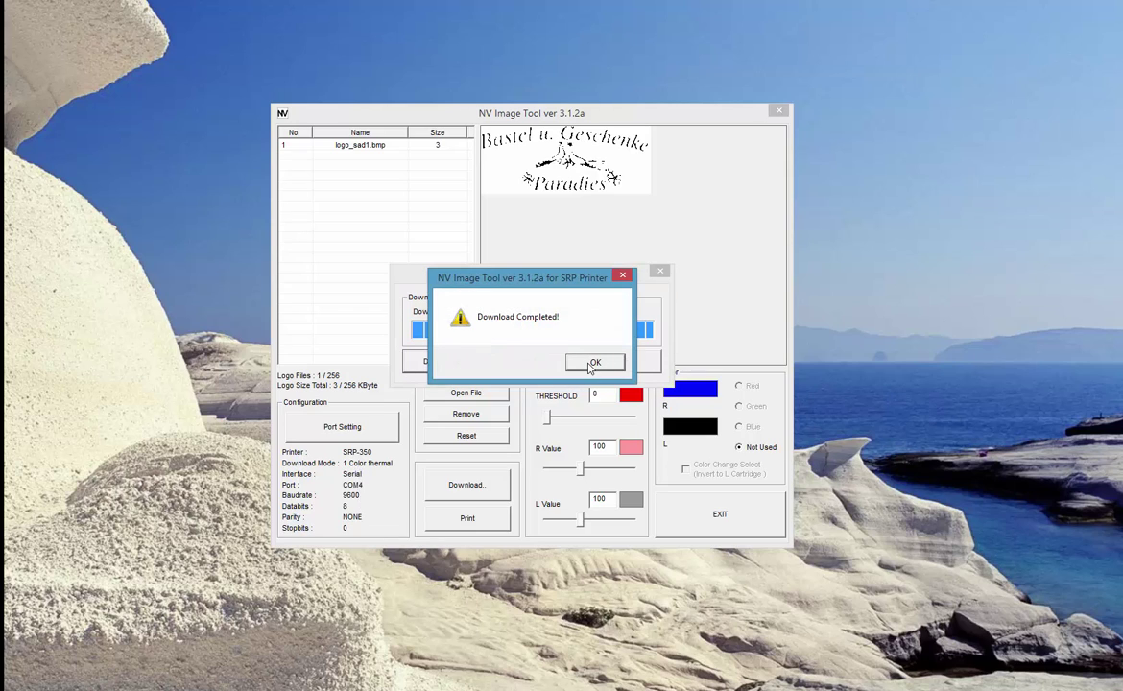
pyautogui.click(592, 364)
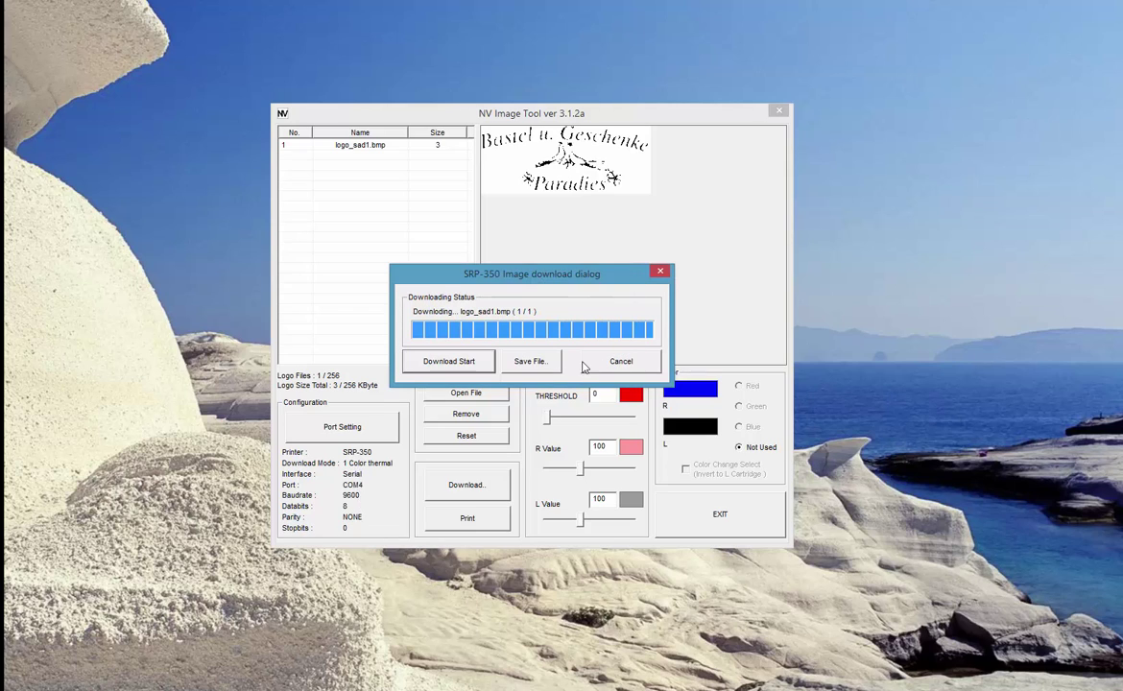
pyautogui.click(656, 274)
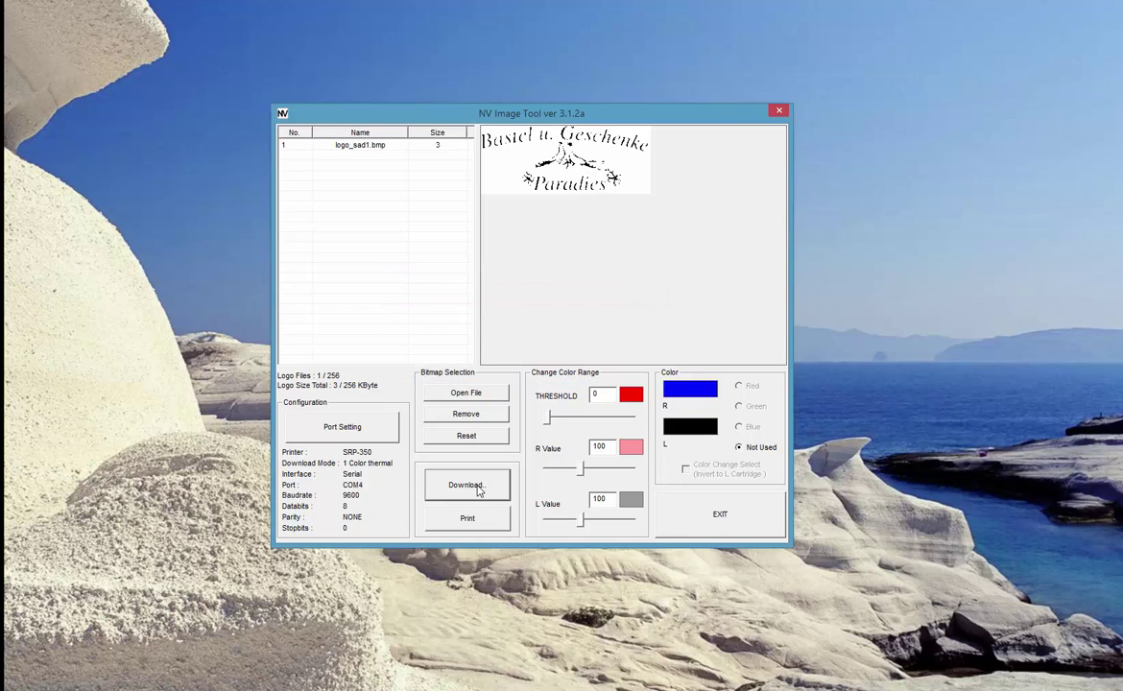
pyautogui.click(780, 111)
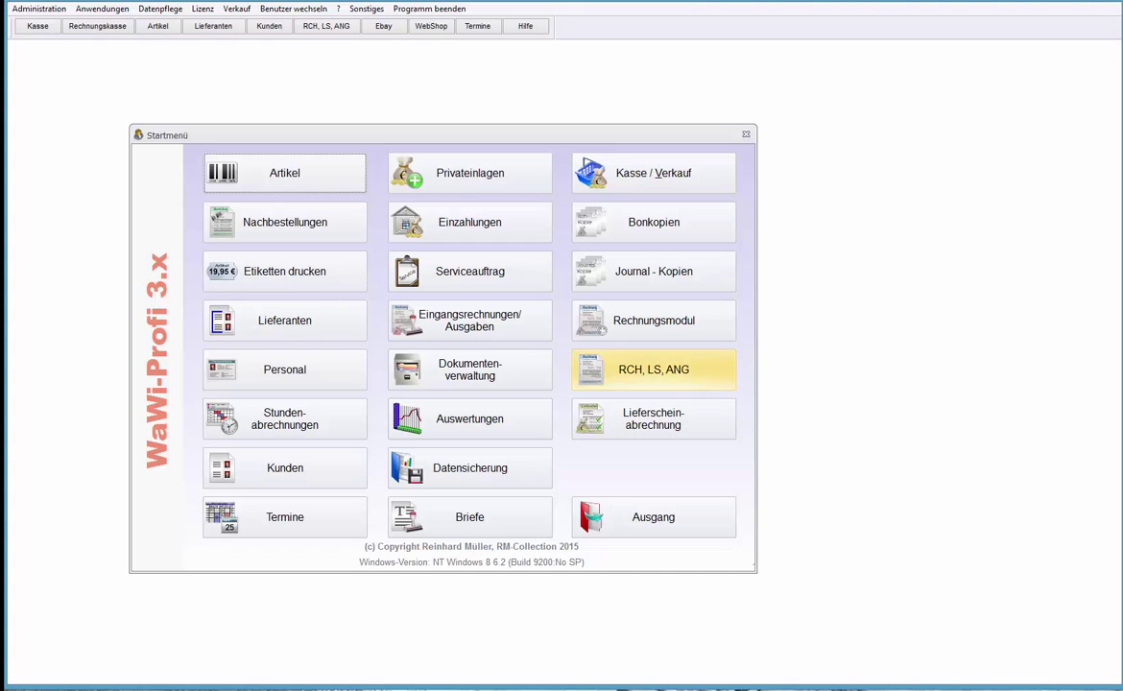
# Switch to WaWi-Profi and open the receipt printer (Bondrucker) settings in the hardware administration
pyautogui.press('alt')
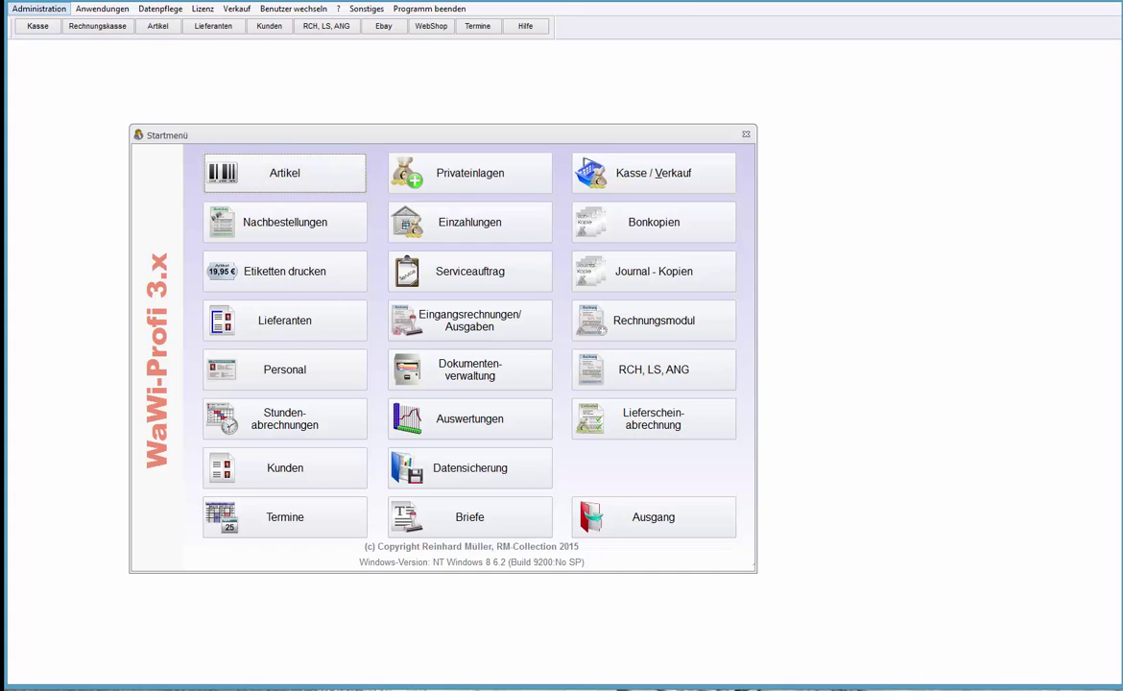
pyautogui.press('Down')
pyautogui.press('Return')
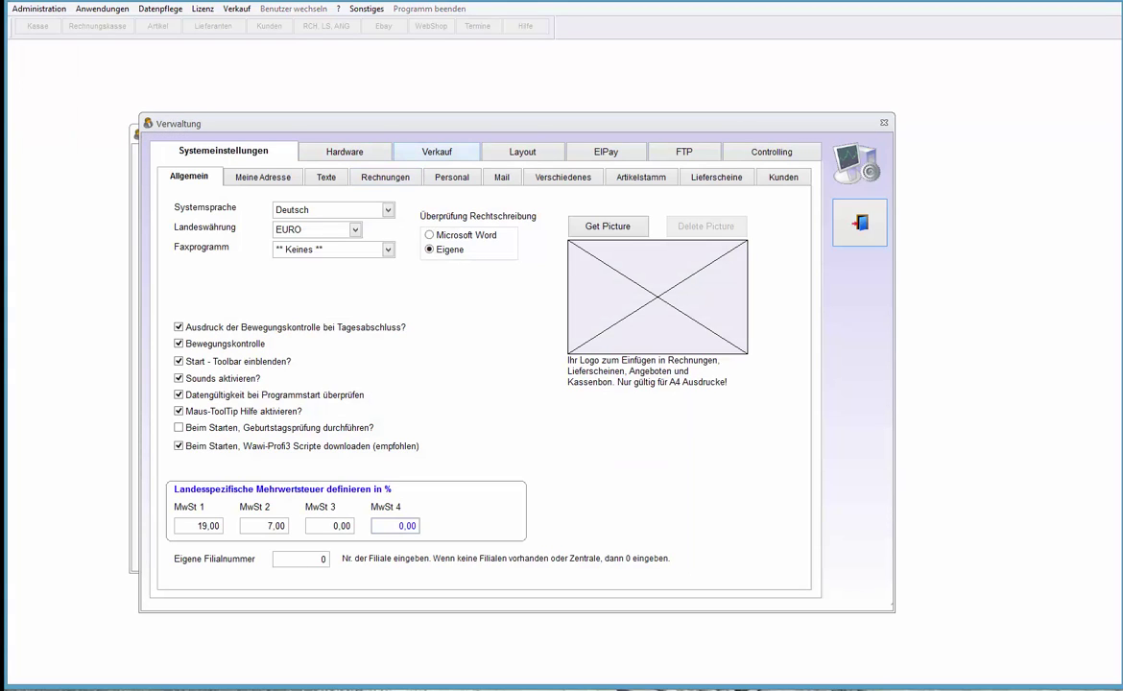
pyautogui.click(437, 151)
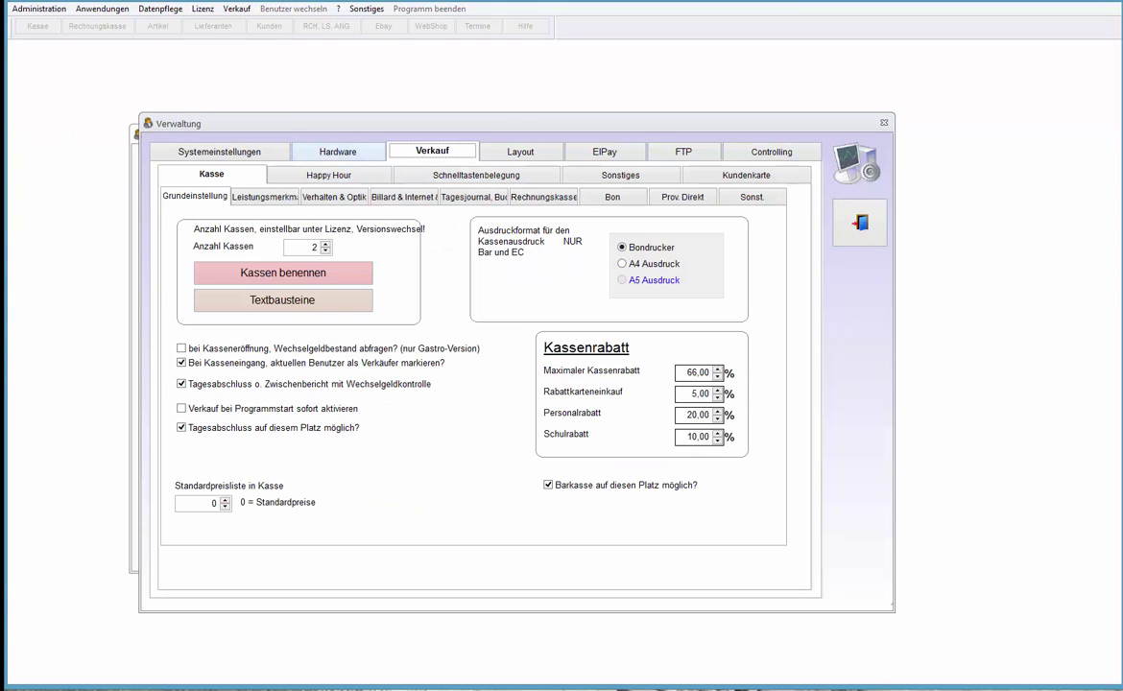
pyautogui.click(338, 151)
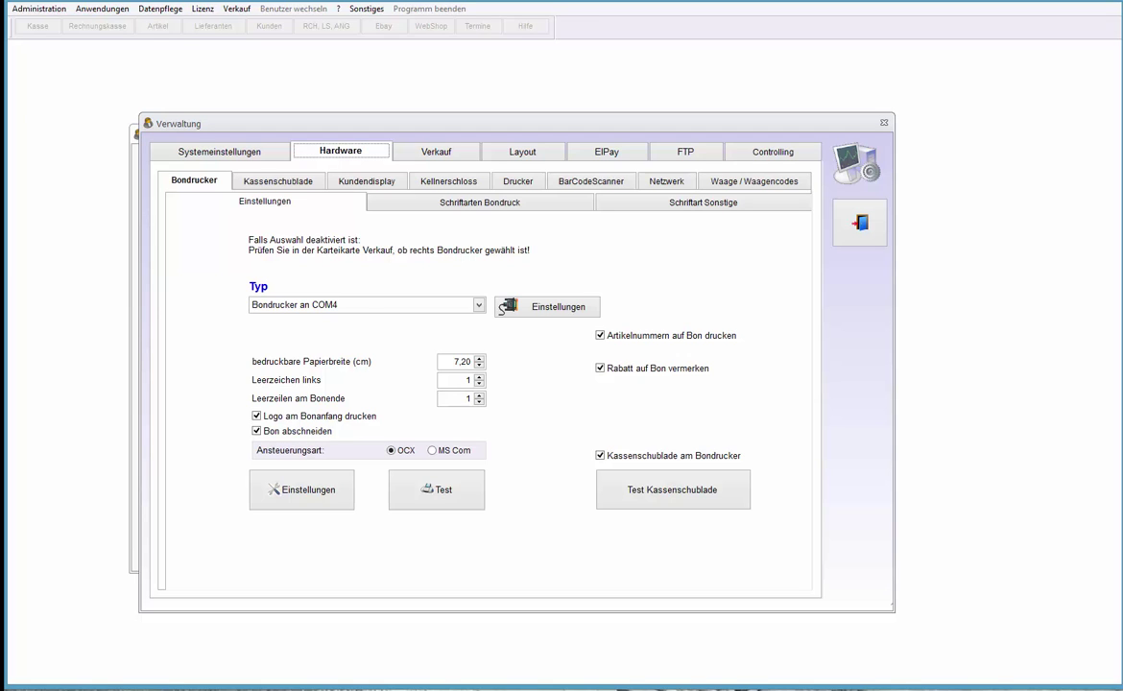
pyautogui.click(480, 201)
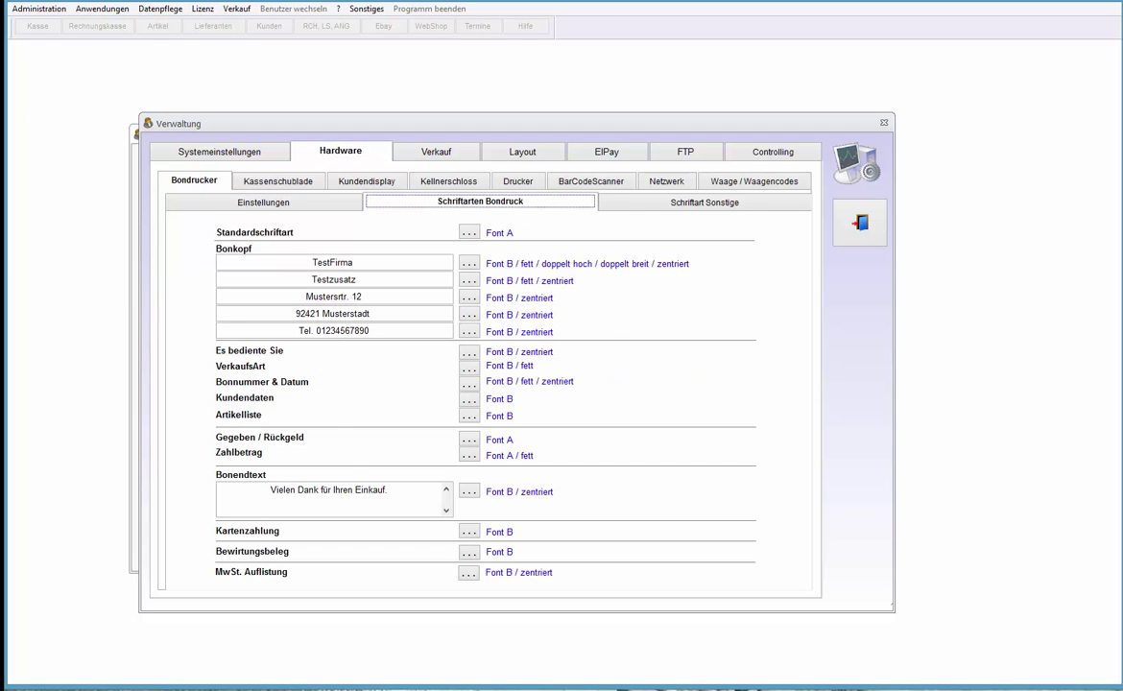
pyautogui.click(265, 202)
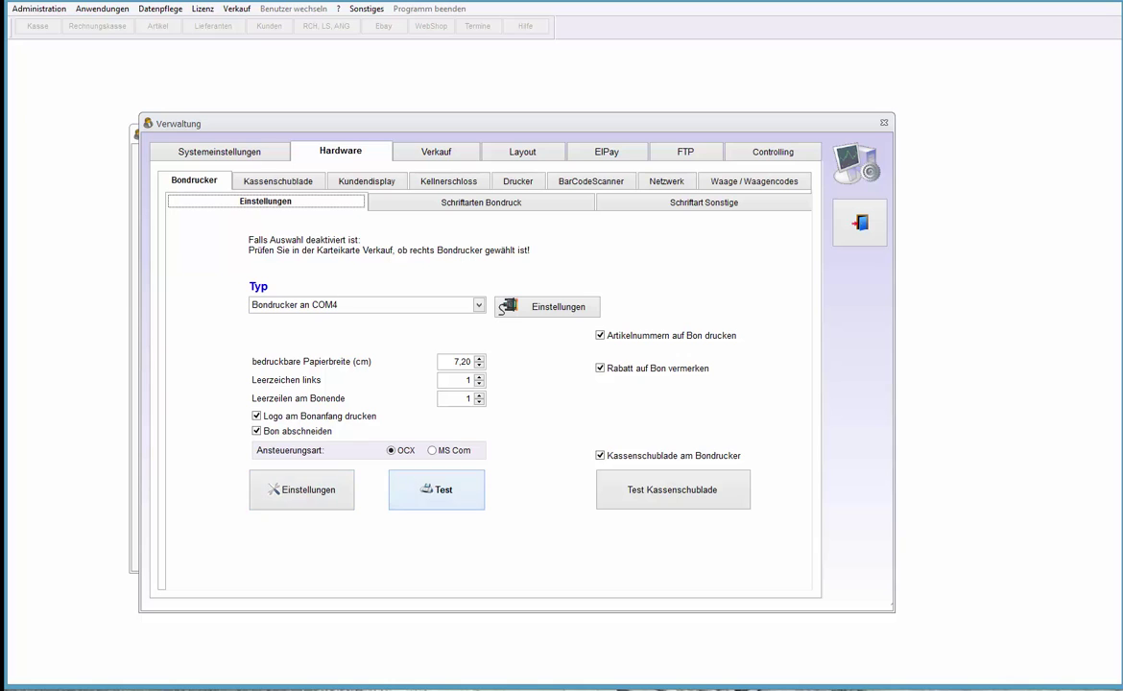
# Inspect the Print image line in the receipt printer's control codes and close the dialog without changes
pyautogui.click(301, 489)
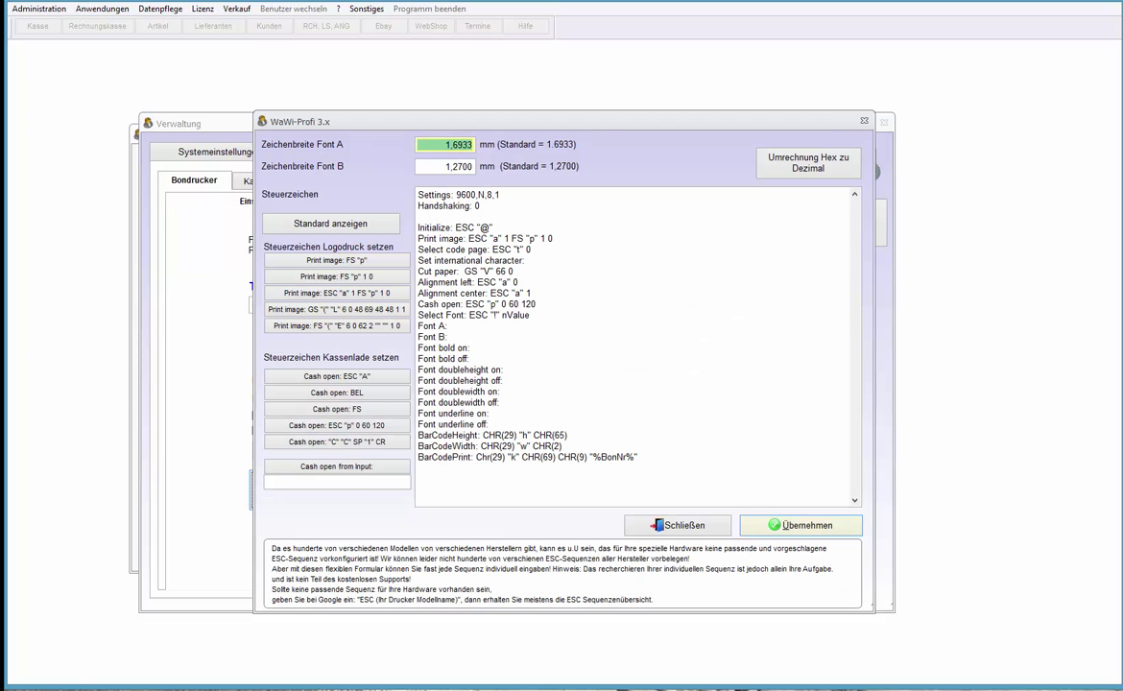
pyautogui.moveTo(553, 238); pyautogui.dragTo(418, 238)
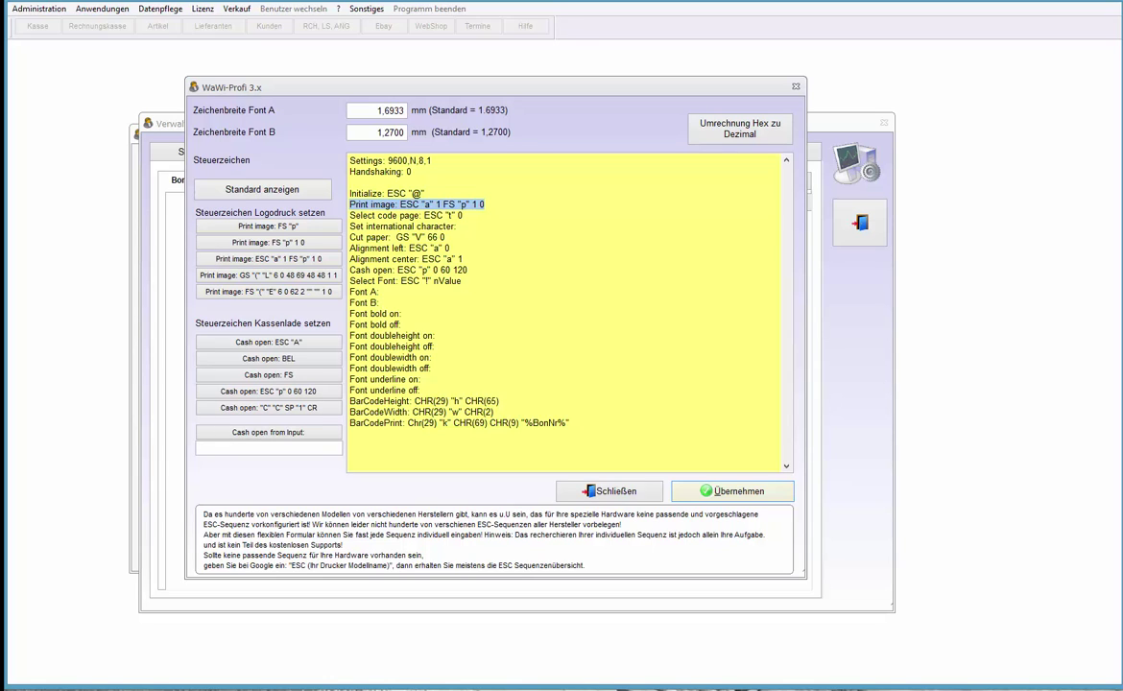
pyautogui.press('Escape')
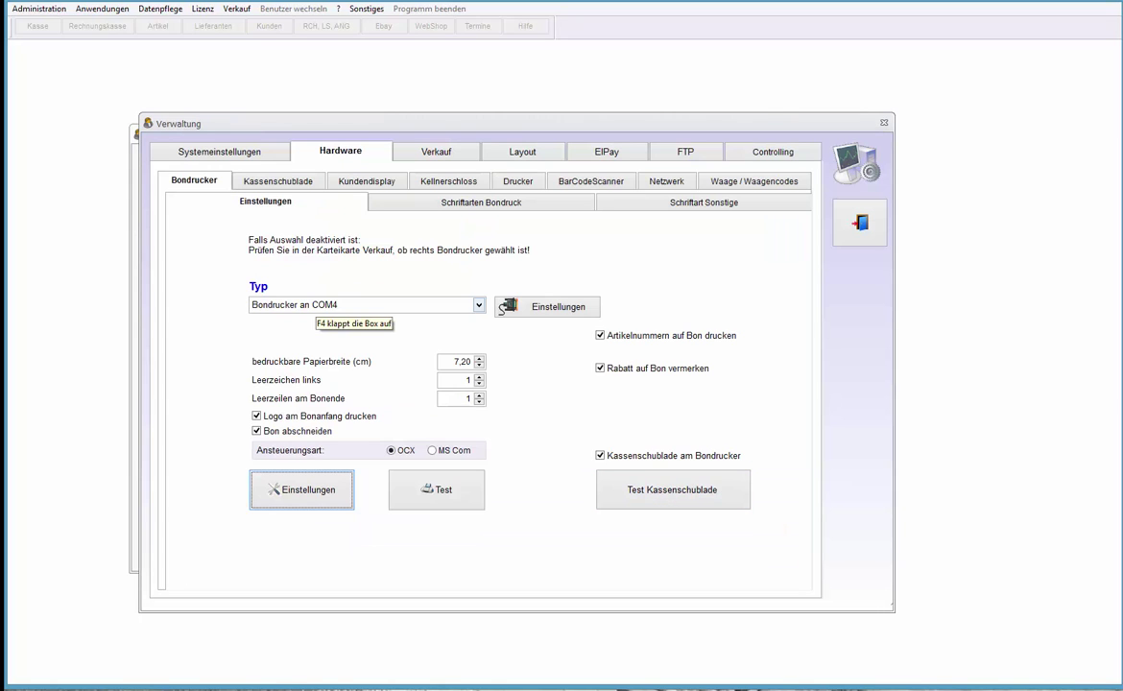
# Print a test receipt and scan the printout in colour at 200 DPI with Windows-Fax und -Scan
pyautogui.click(437, 489)
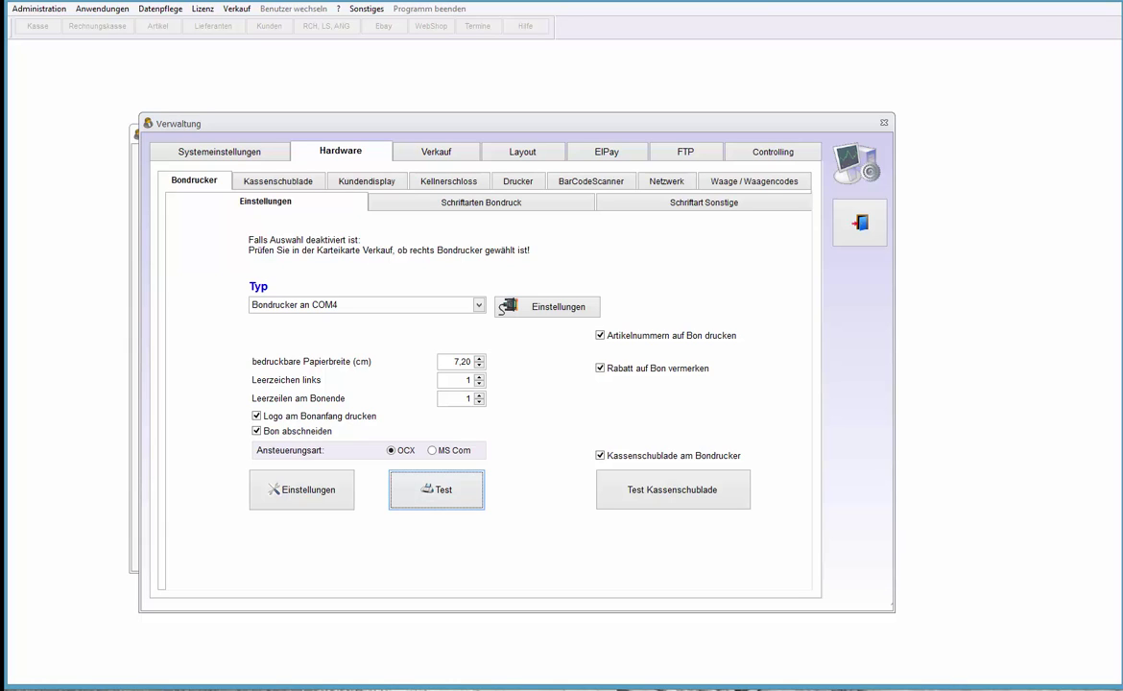
pyautogui.moveTo(382, 12); pyautogui.dragTo(550, 13)
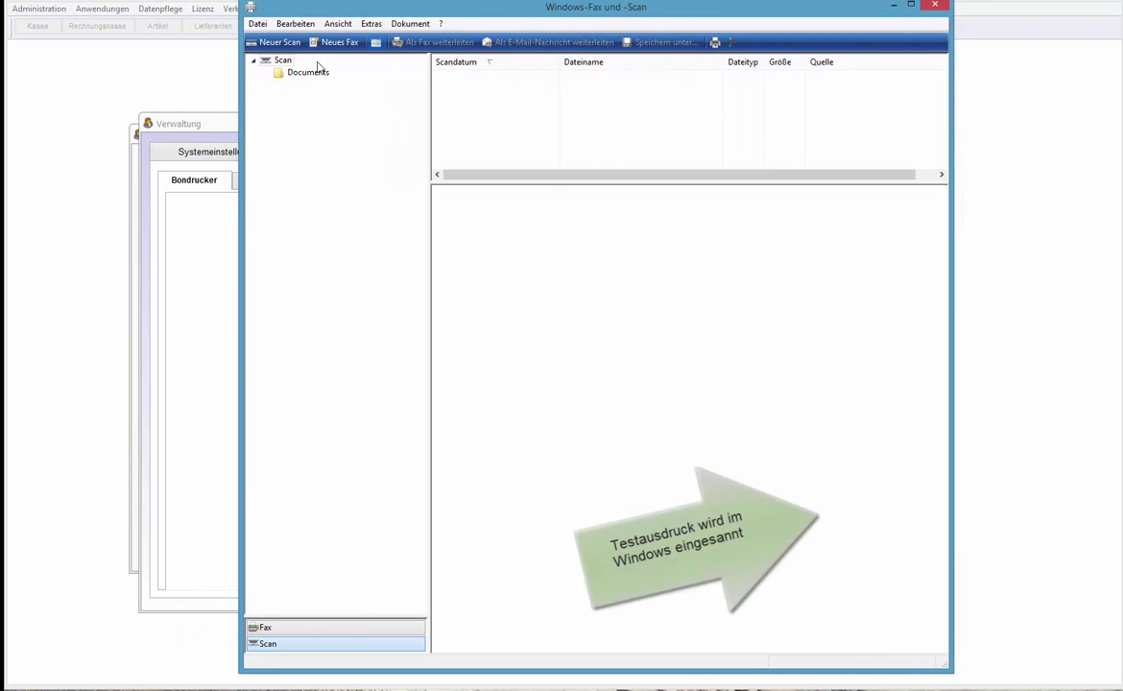
pyautogui.click(277, 43)
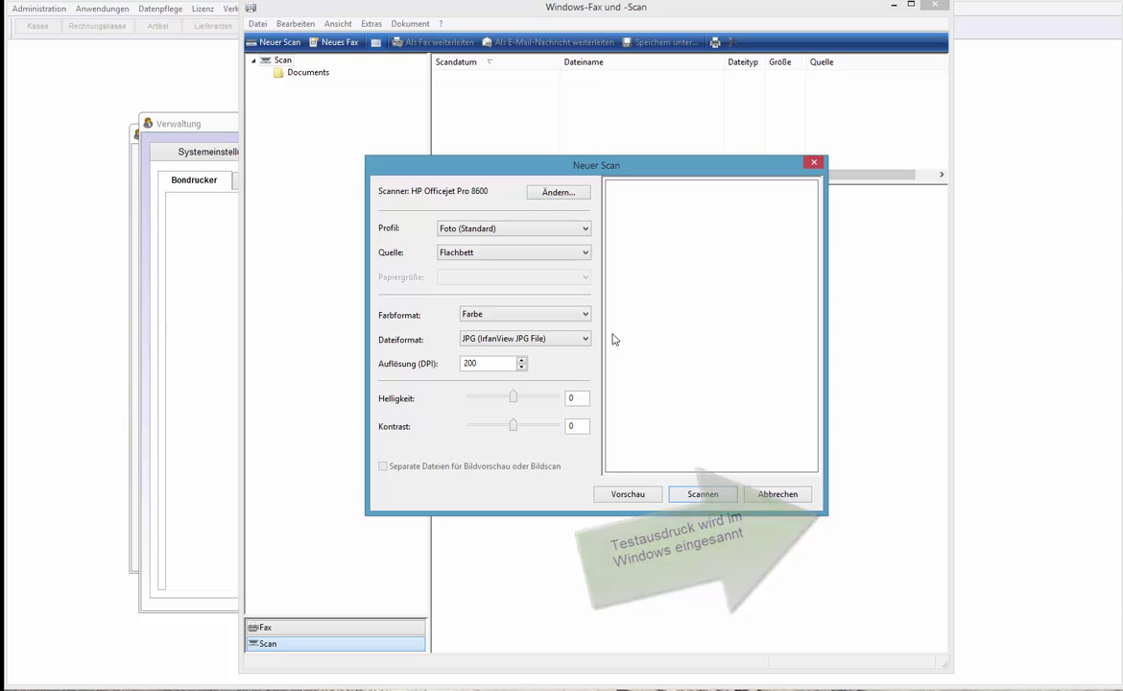
pyautogui.click(701, 494)
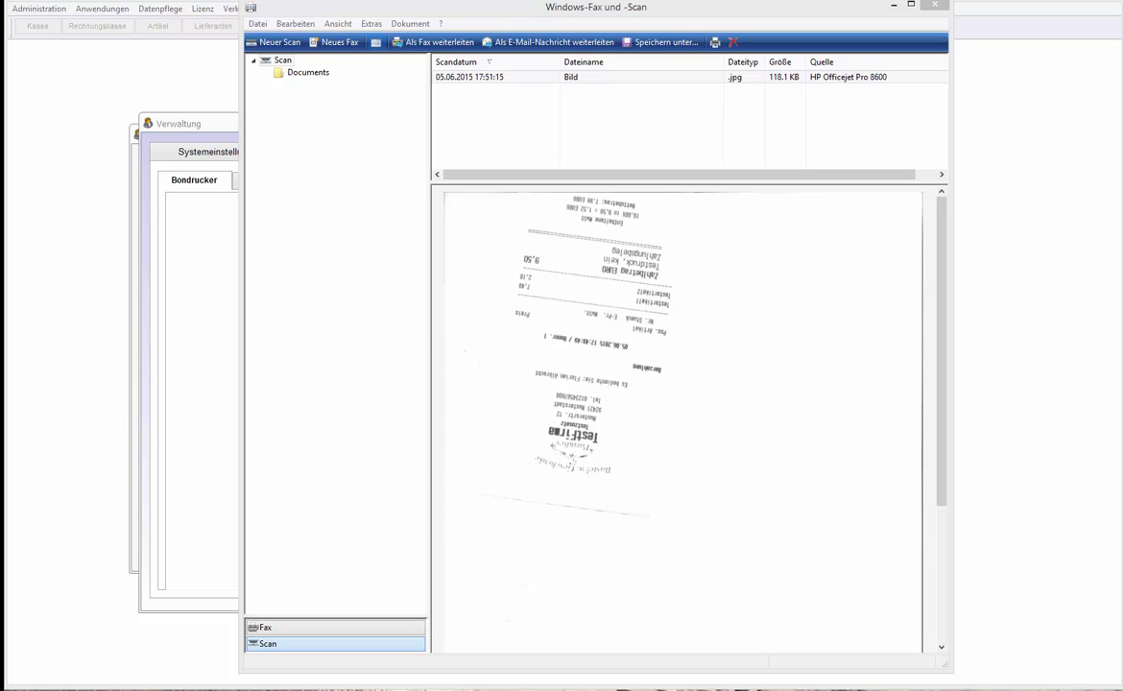
# View the scanned receipt upright in IrfanView to check the printed logo, and close the viewer and the scan program
pyautogui.click(607, 356)
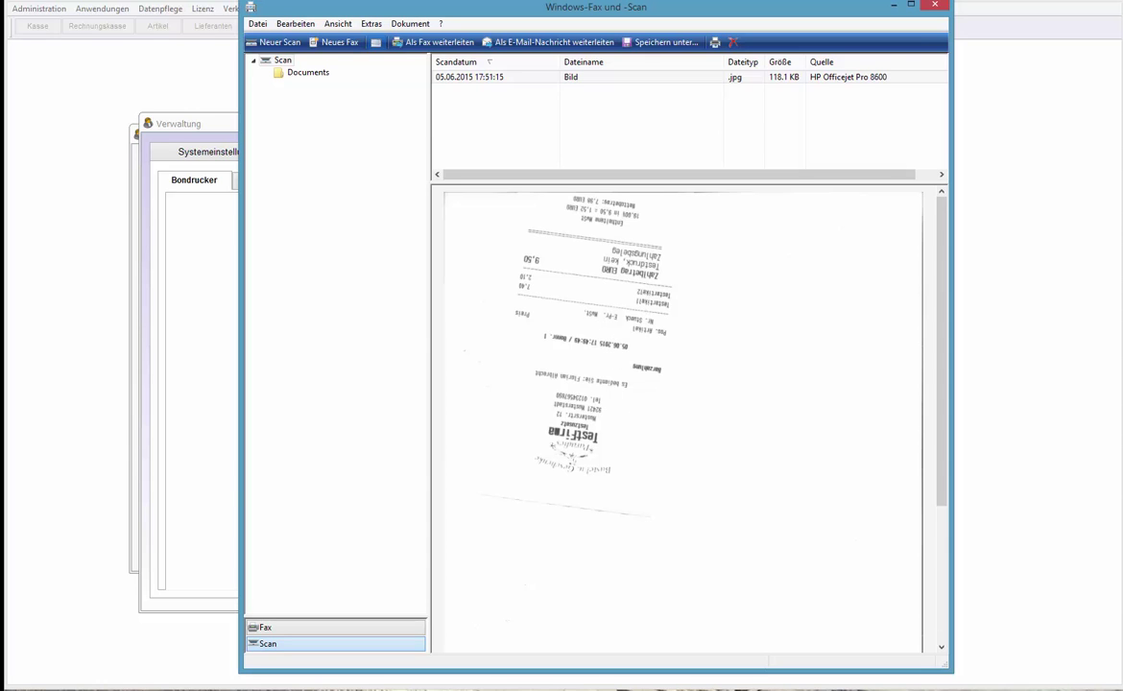
pyautogui.doubleClick(634, 420)
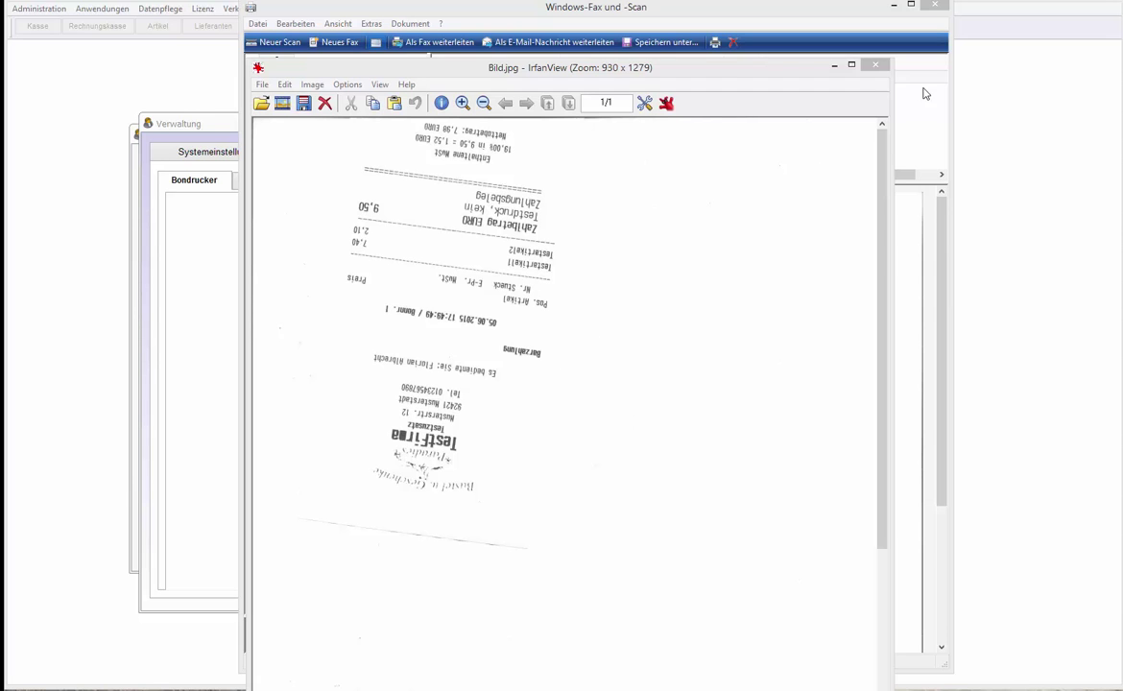
pyautogui.press('Escape')
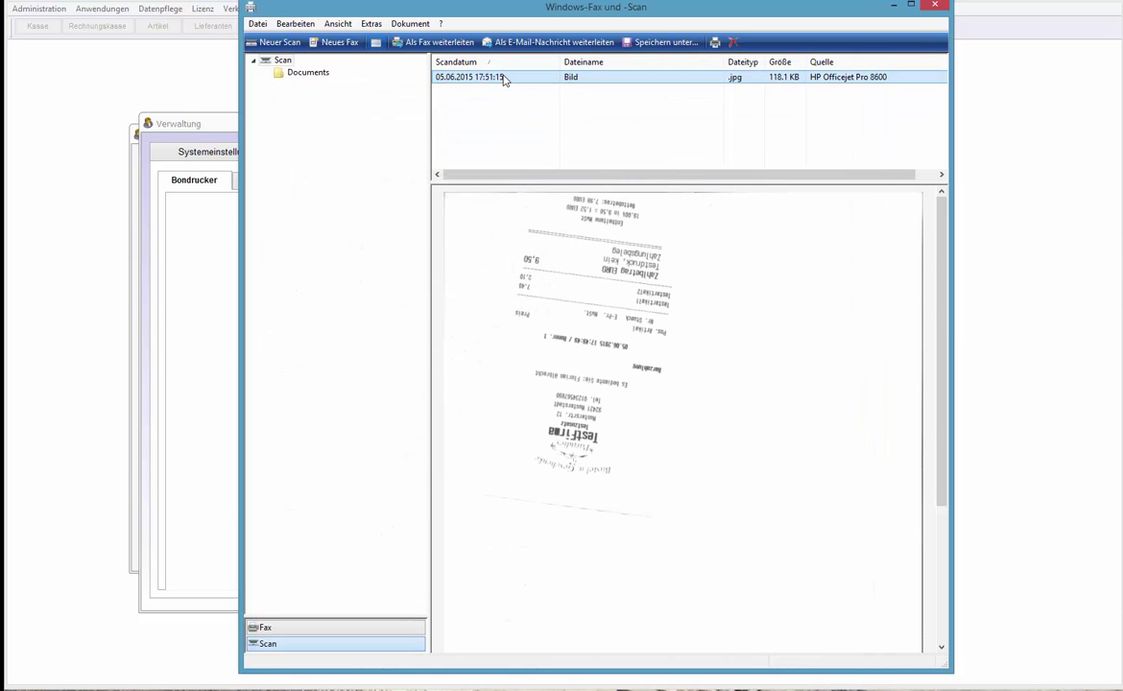
pyautogui.rightClick(503, 78)
pyautogui.click(518, 85)
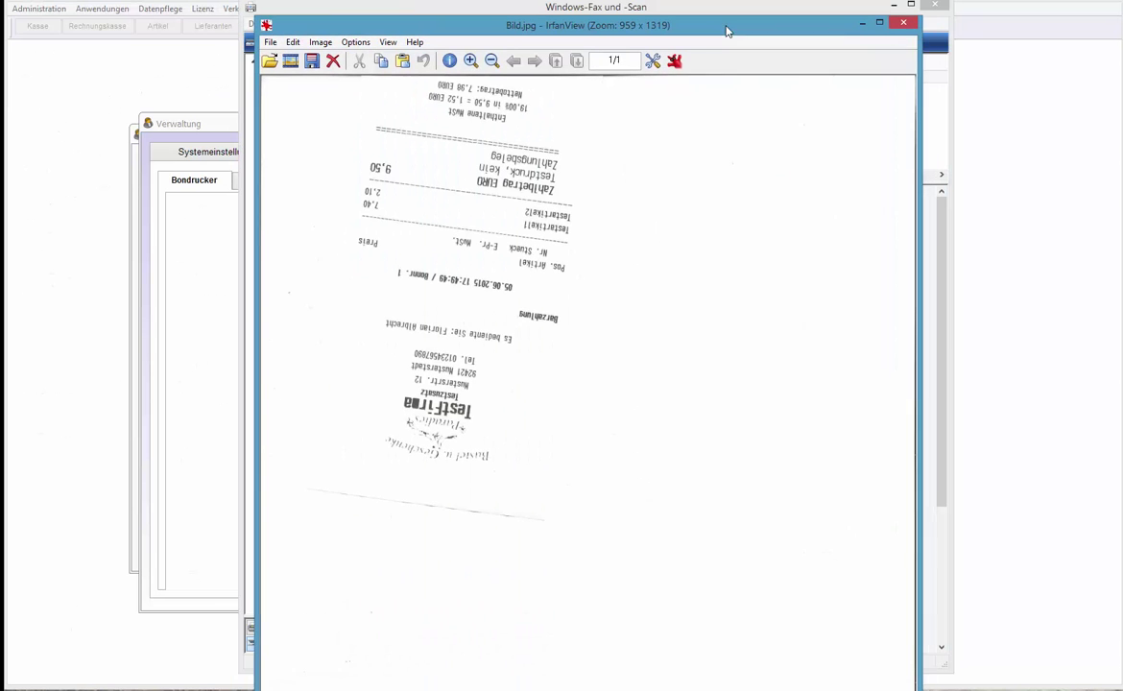
pyautogui.click(461, 57)
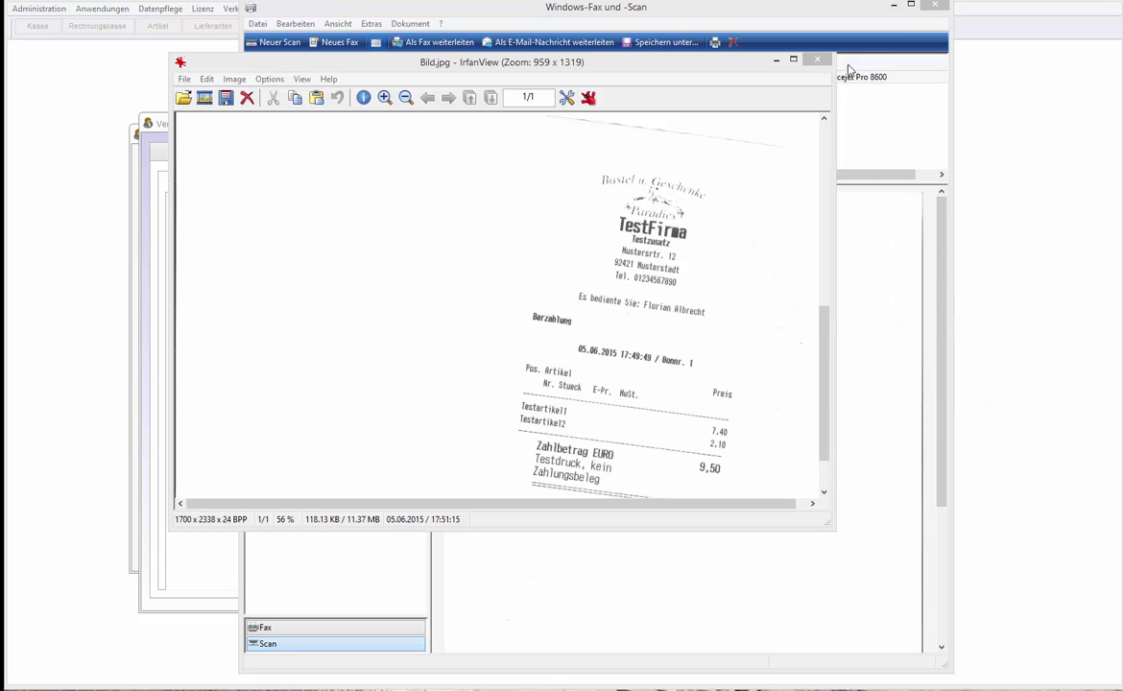
pyautogui.click(817, 60)
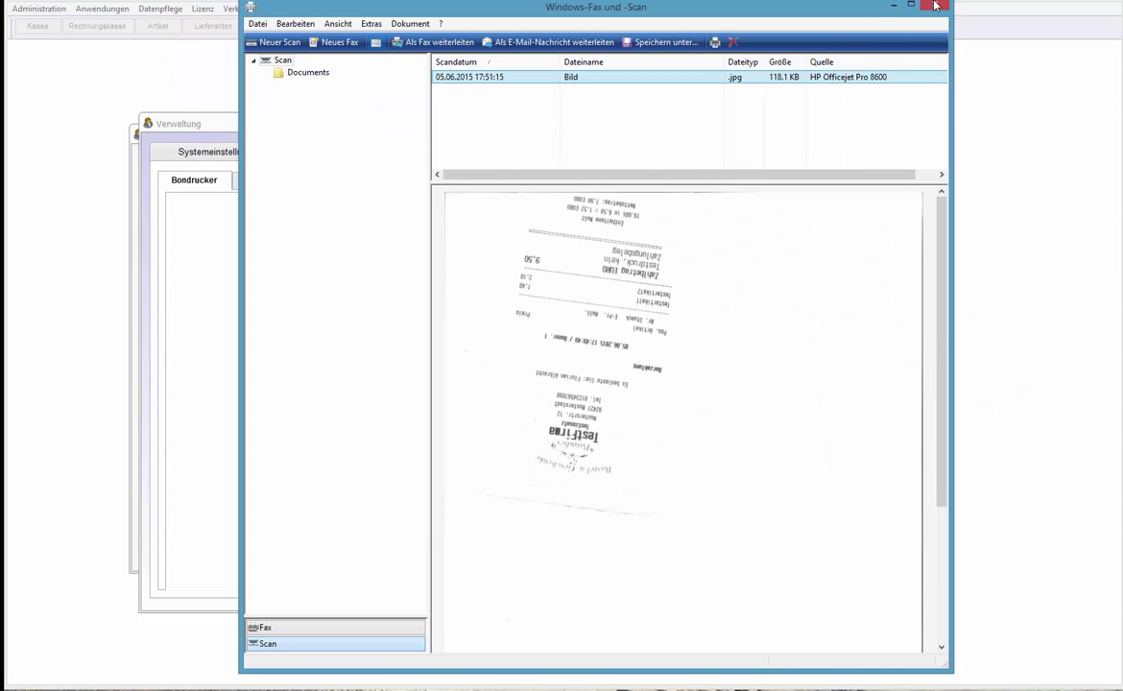
pyautogui.click(936, 5)
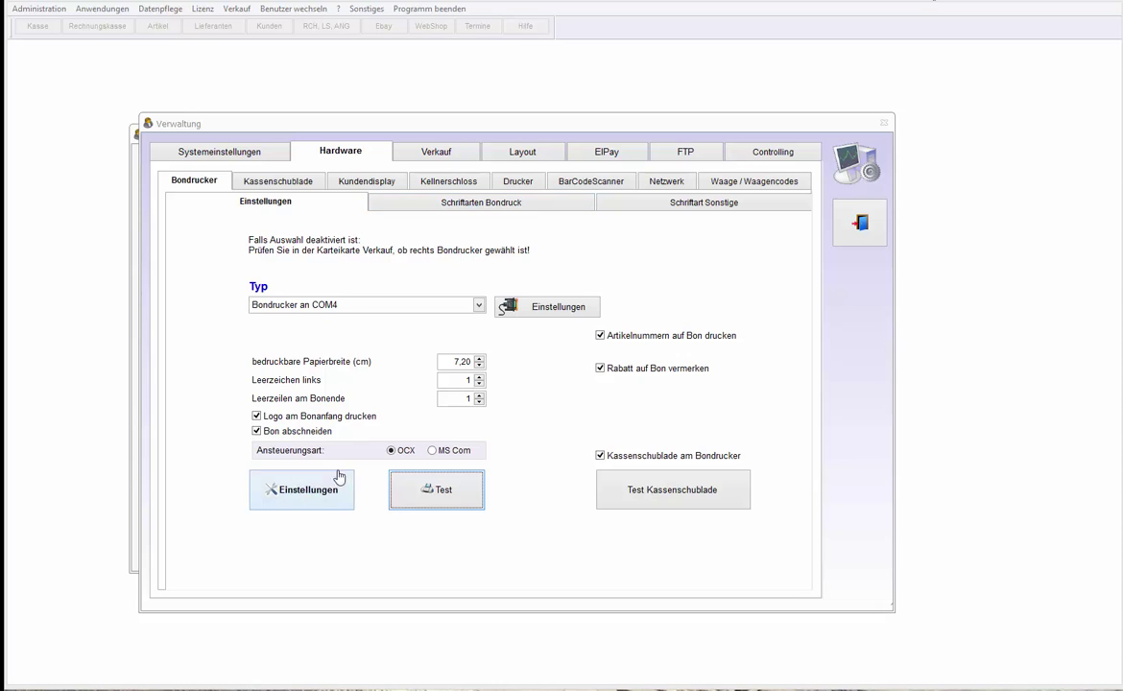
# Reopen the receipt printer's control codes and set the Print image sequence to FS "(" "E" 6 0 62 2 "" "" 1 0
pyautogui.click(314, 506)
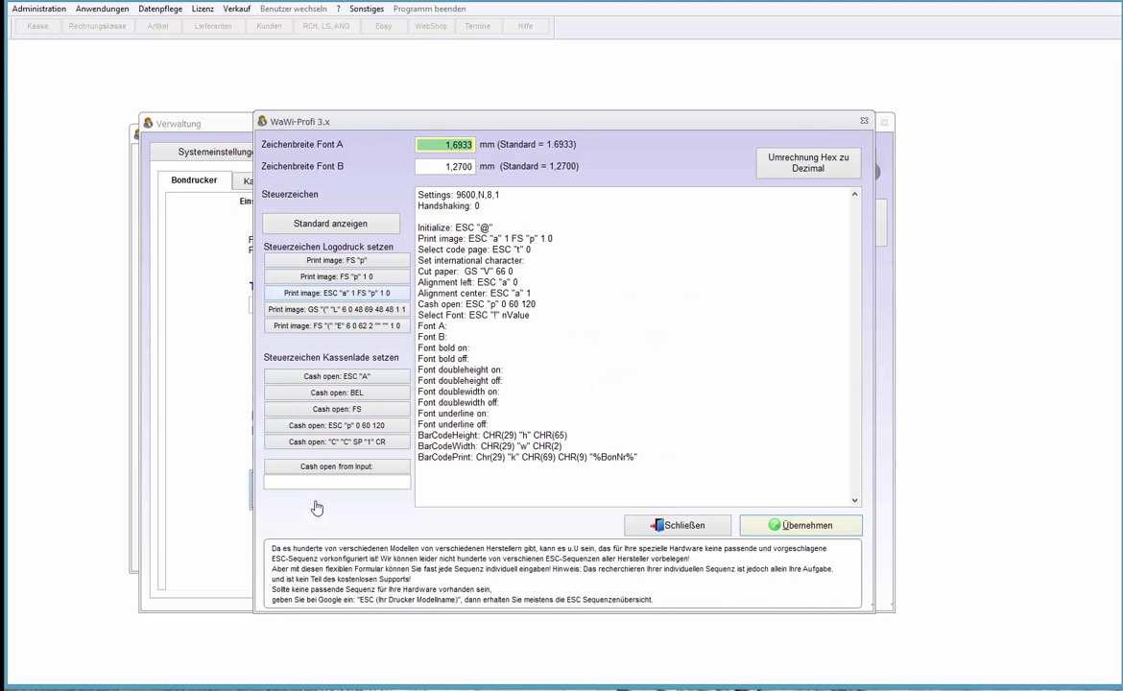
pyautogui.hotkey('shift', 'Right')
pyautogui.hotkey('shift', 'Right')
pyautogui.hotkey('shift', 'Right')
pyautogui.hotkey('shift', 'Right')
pyautogui.hotkey('shift', 'Right')
pyautogui.hotkey('shift', 'Right')
pyautogui.hotkey('shift', 'Right')
pyautogui.hotkey('shift', 'Right')
pyautogui.hotkey('shift', 'Right')
pyautogui.hotkey('shift', 'Right')
pyautogui.hotkey('shift', 'Right')
pyautogui.hotkey('shift', 'Right')
pyautogui.hotkey('shift', 'Right')
pyautogui.hotkey('shift', 'Right')
pyautogui.hotkey('shift', 'Right')
pyautogui.hotkey('shift', 'Right')
pyautogui.hotkey('shift', 'Right')
pyautogui.hotkey('shift', 'Right')
pyautogui.hotkey('shift', 'Right')
pyautogui.hotkey('shift', 'Right')
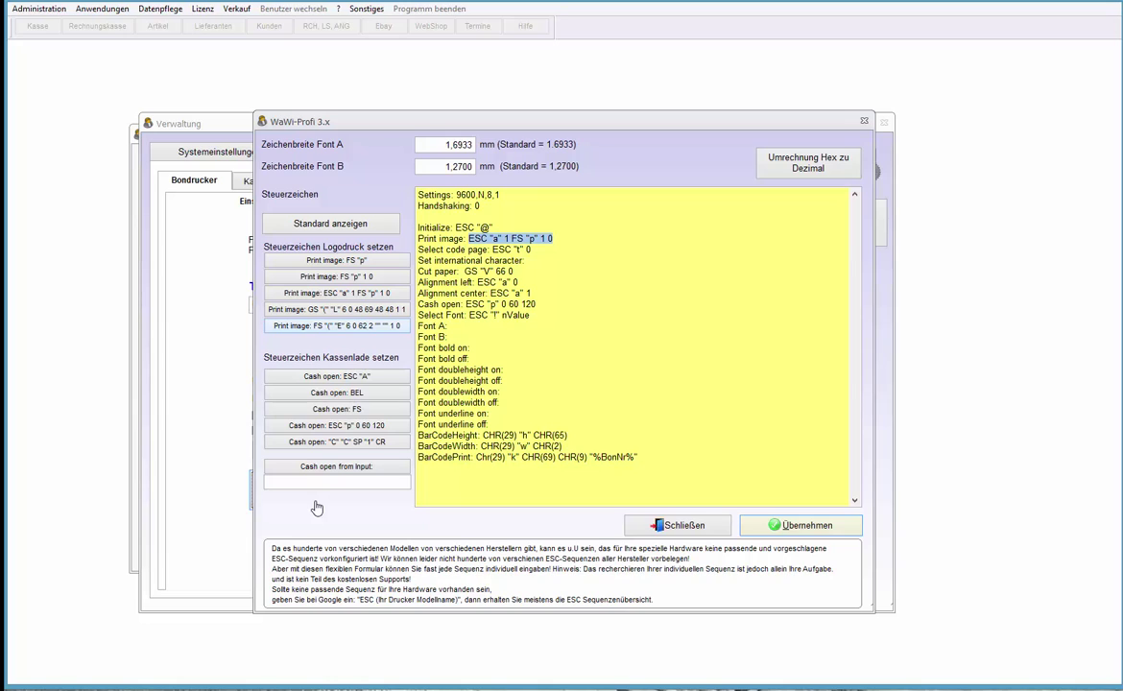
pyautogui.press('Return')
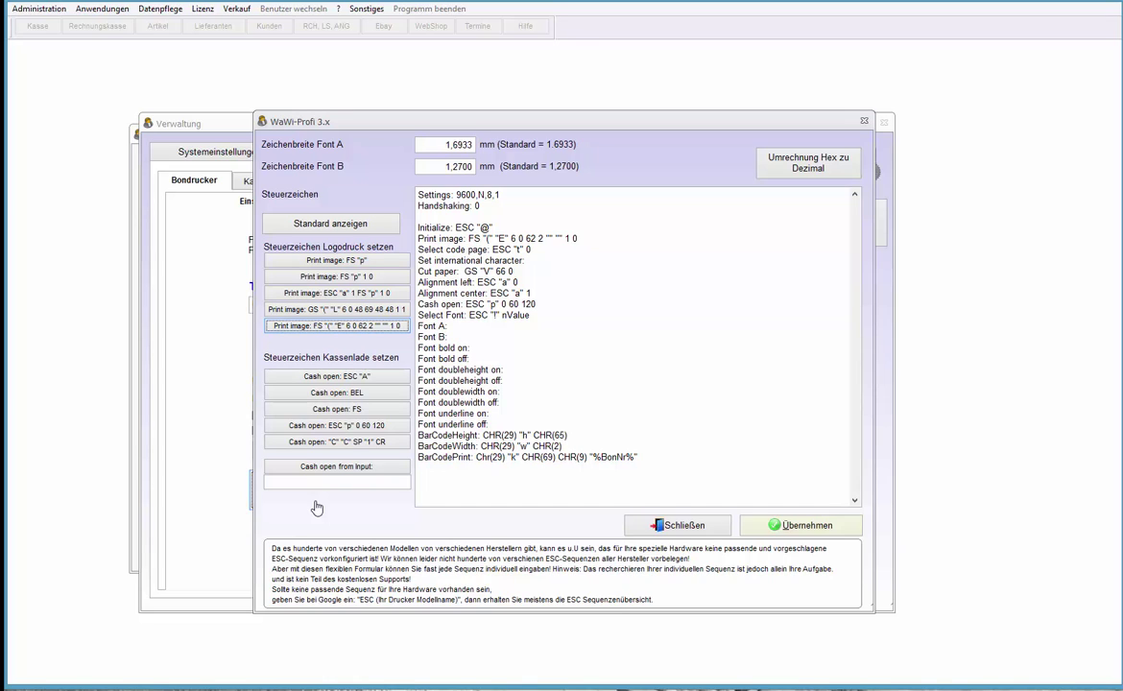
# Highlight the Print image sequence in the control code text for review
pyautogui.press('space')
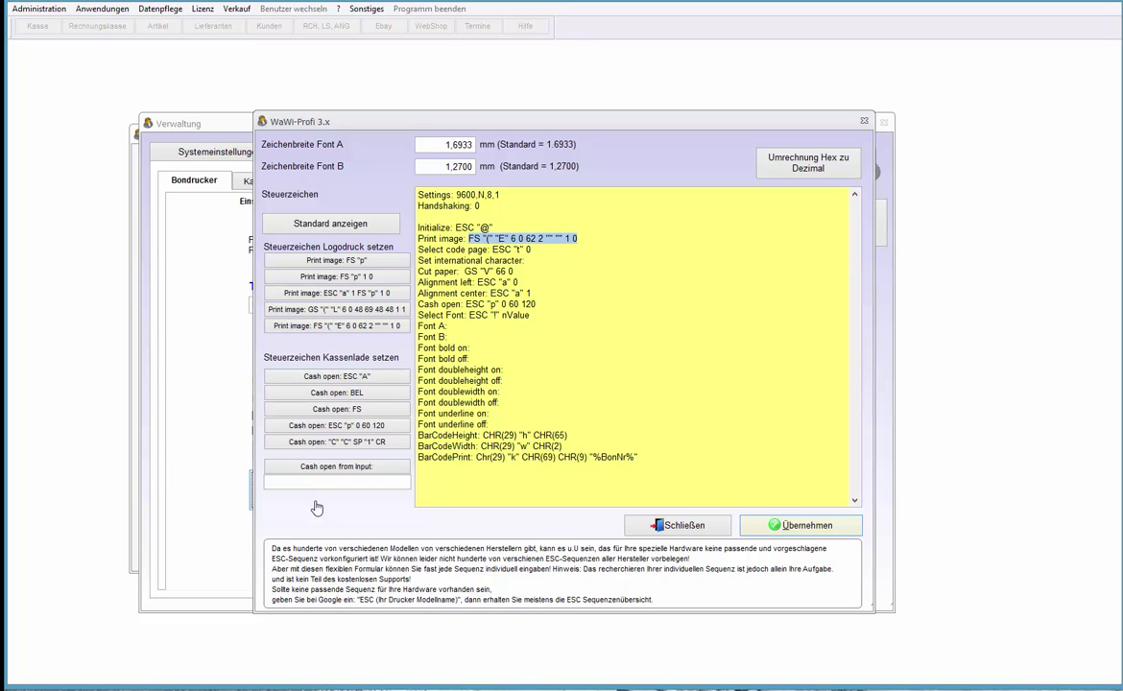
pyautogui.hotkey('shift', 'Right')
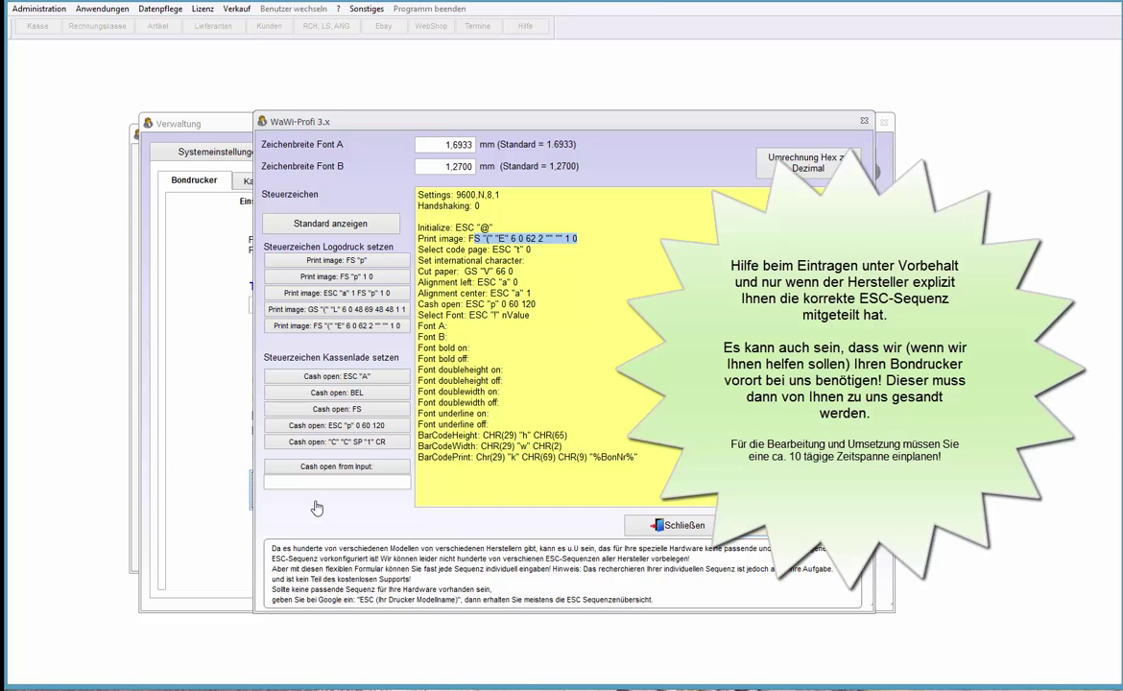
pyautogui.press('Left')
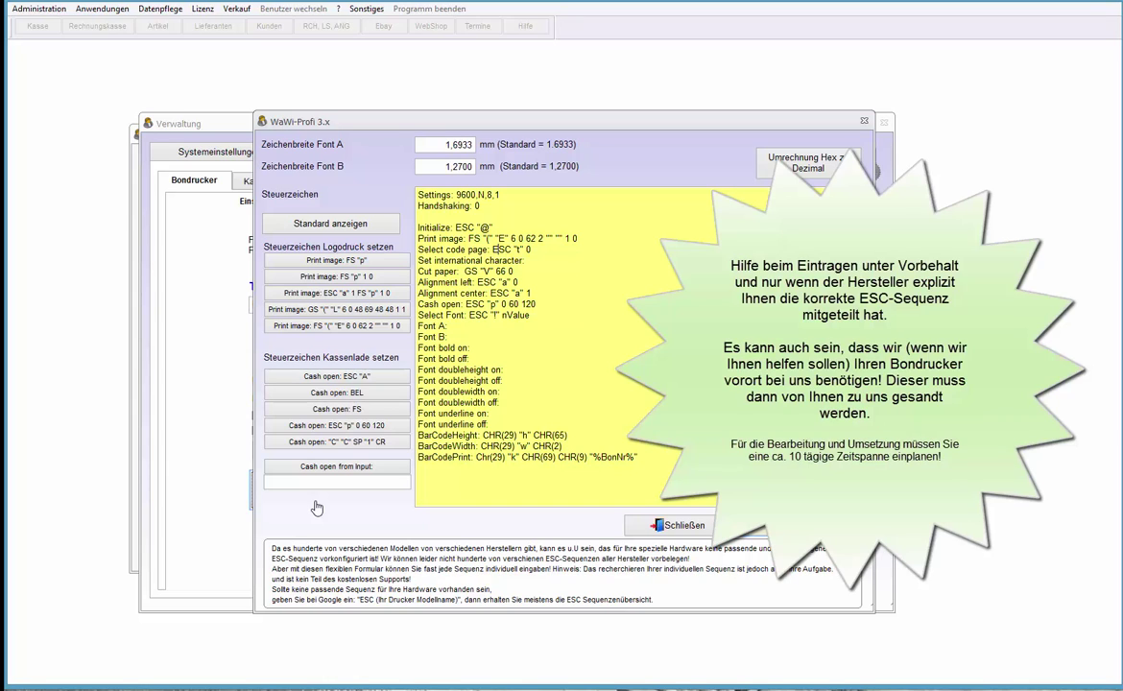